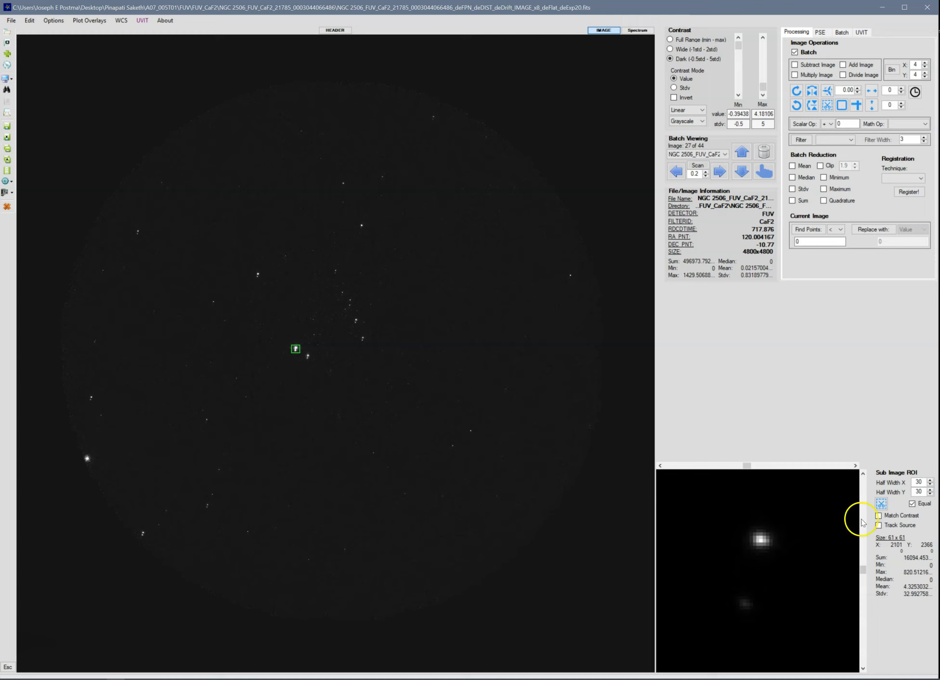
Step: Examine the bright central star in image 27 by narrowing the sub-image region to a half width of 9
click(894, 516)
click(895, 516)
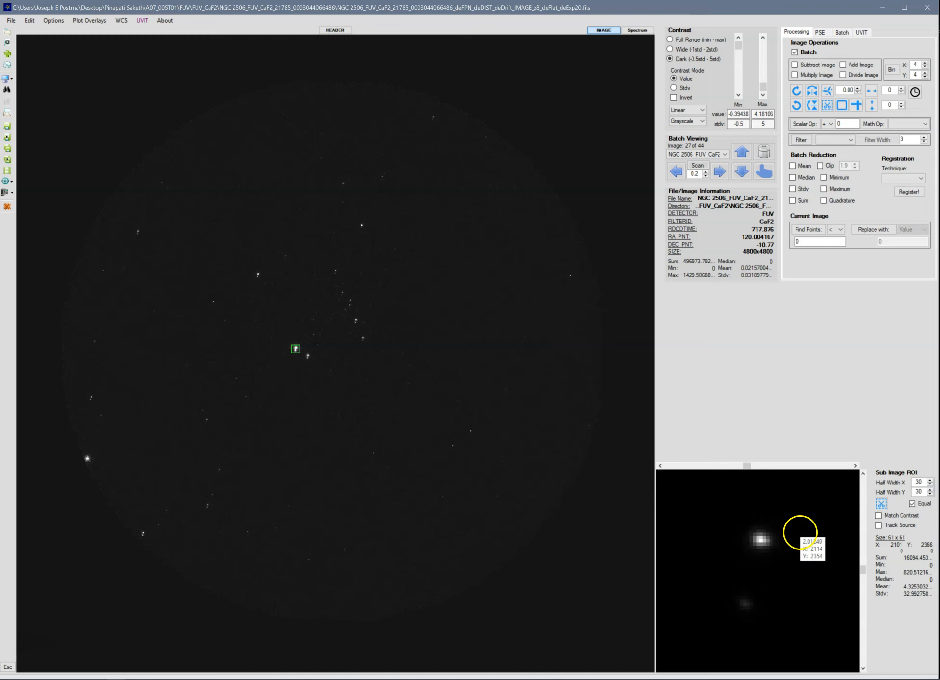
scroll(807, 544, up, 3)
scroll(801, 540, up, 4)
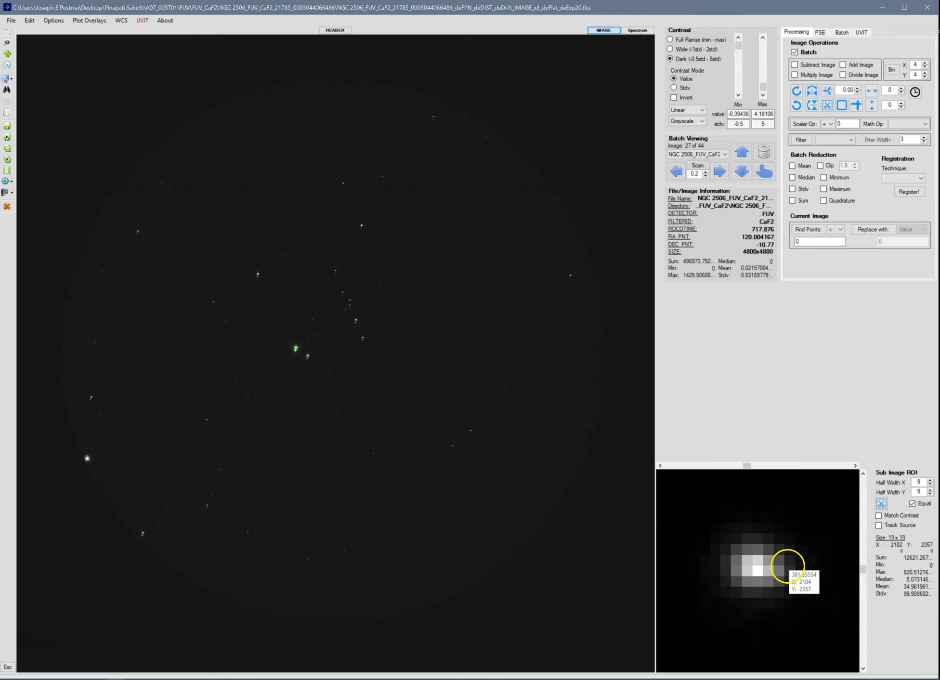
drag(732, 626, 747, 642)
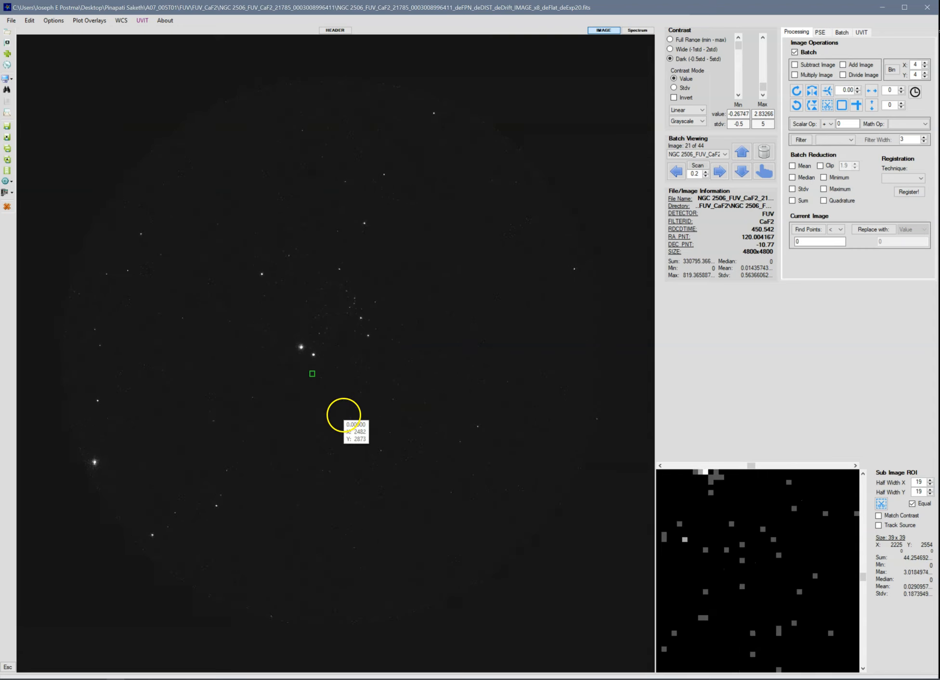
Step: Run a General Registration across the image set, using the bright central star as the registration source
click(147, 22)
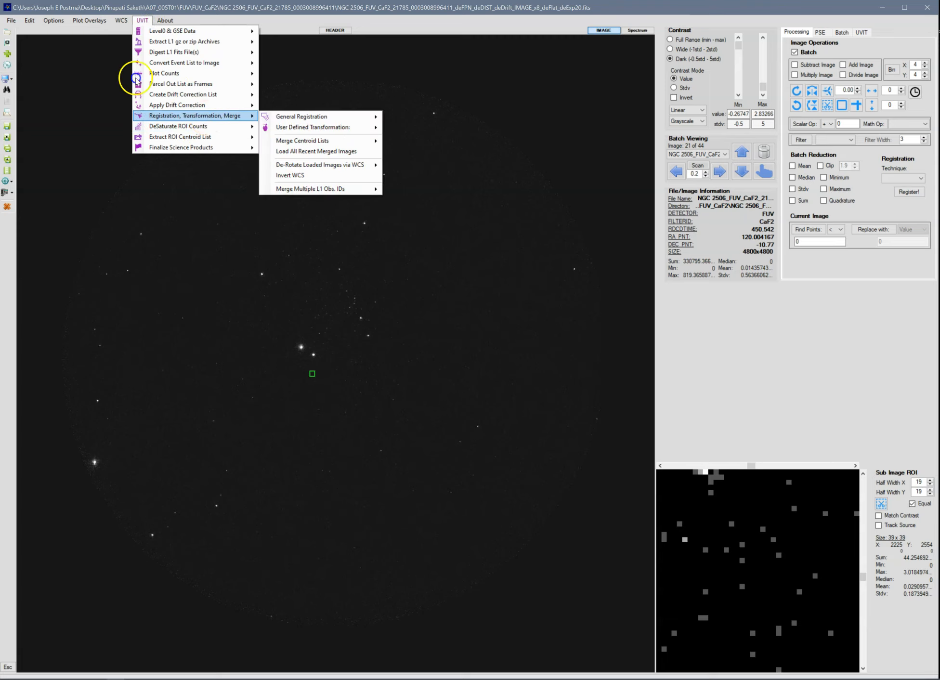
mouse_move(206, 119)
click(342, 117)
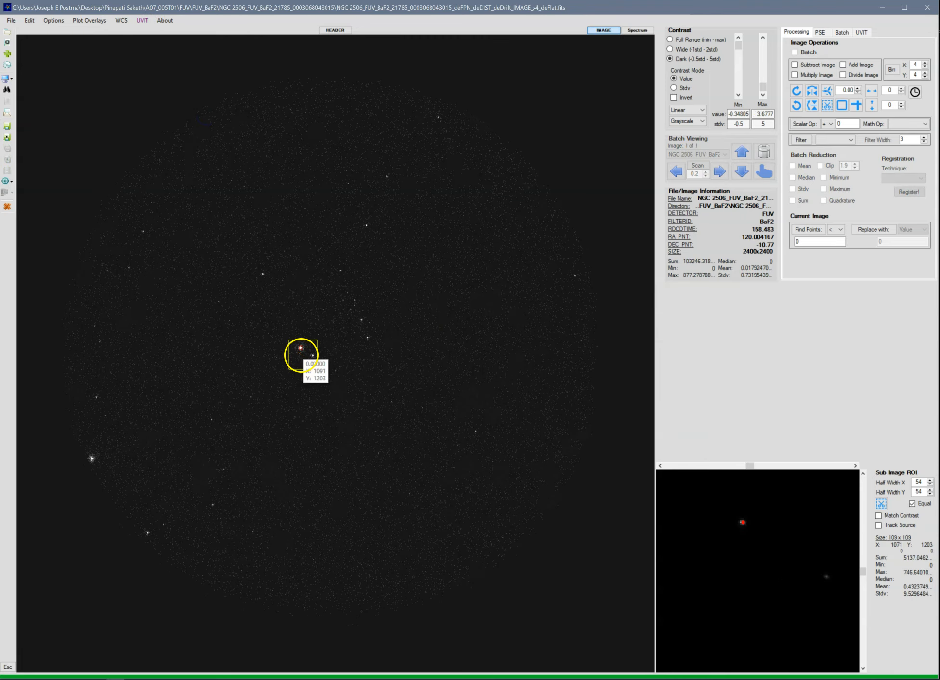
click(397, 355)
key(Return)
click(376, 358)
key(Return)
click(306, 351)
click(306, 352)
click(306, 352)
key(Return)
click(331, 352)
click(325, 352)
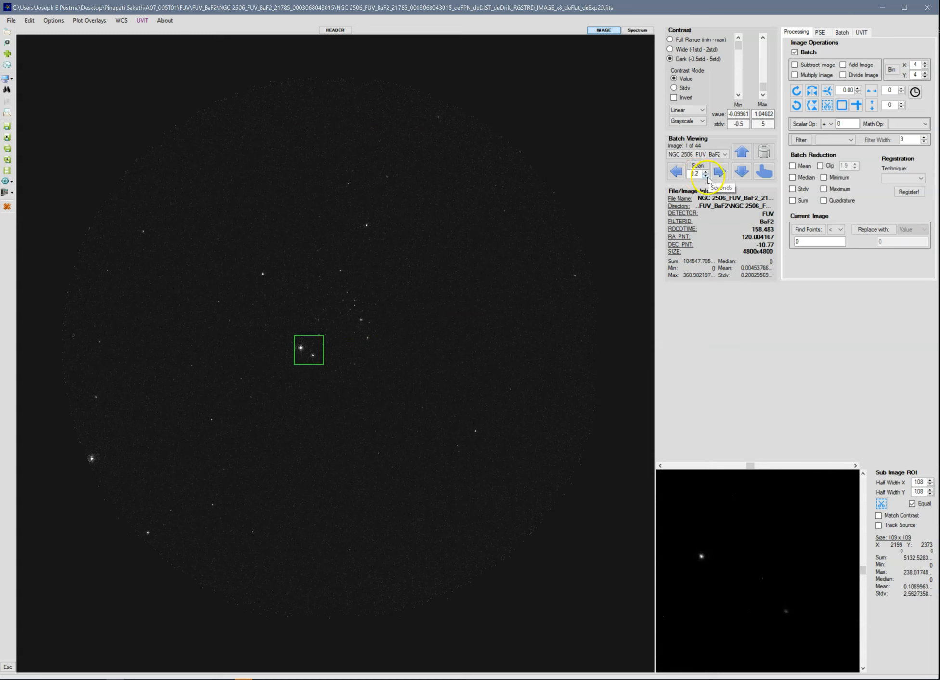
Step: Scan the registered batch at 0.1 seconds and mark two reference stars, one below-left and one above-right of the bright central pair
click(702, 167)
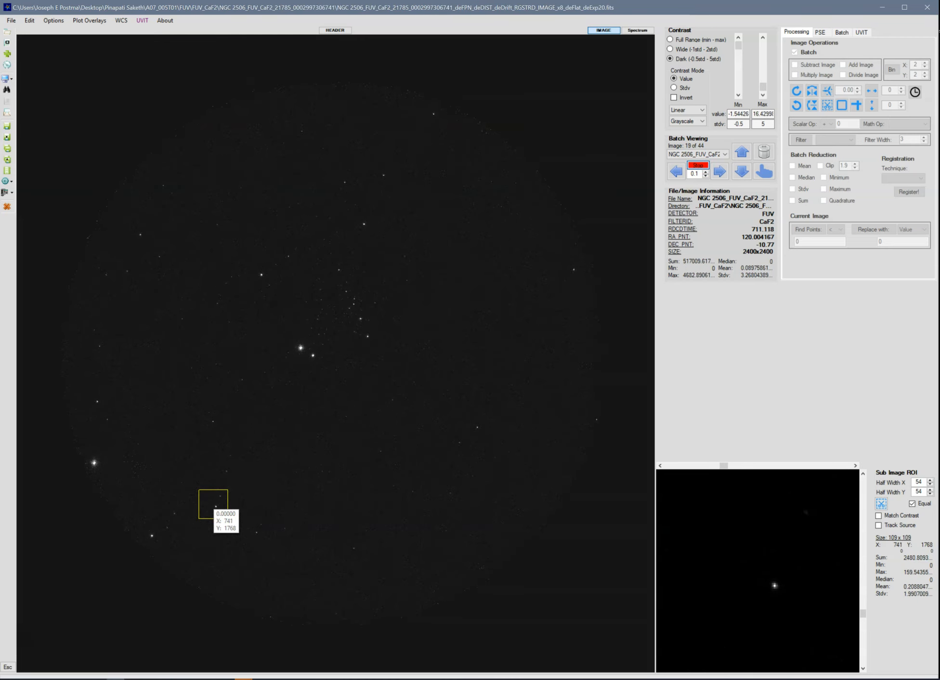
right_click(214, 505)
click(240, 562)
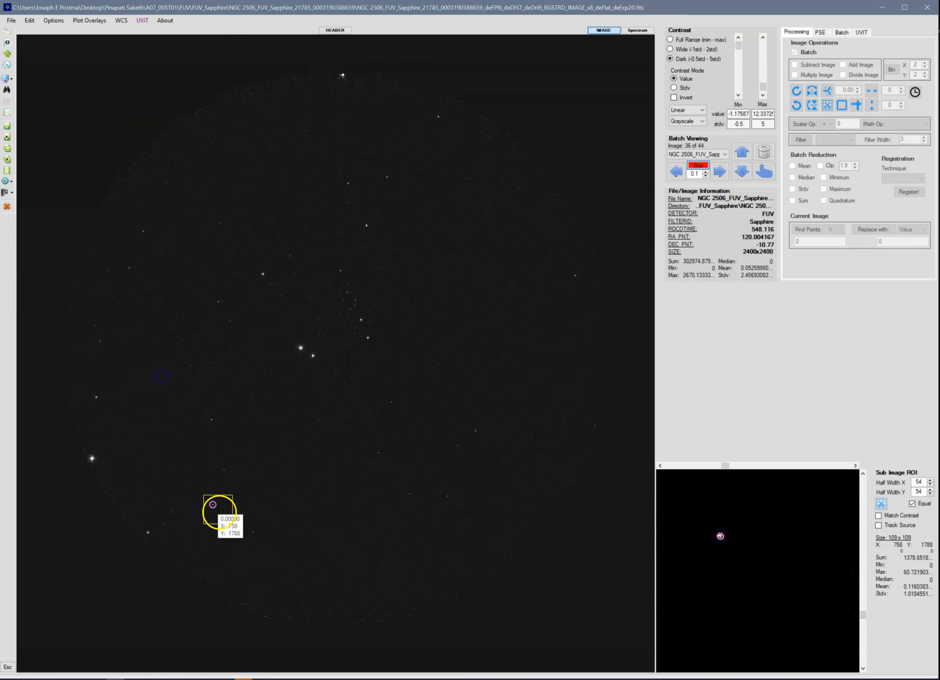
right_click(368, 226)
click(394, 285)
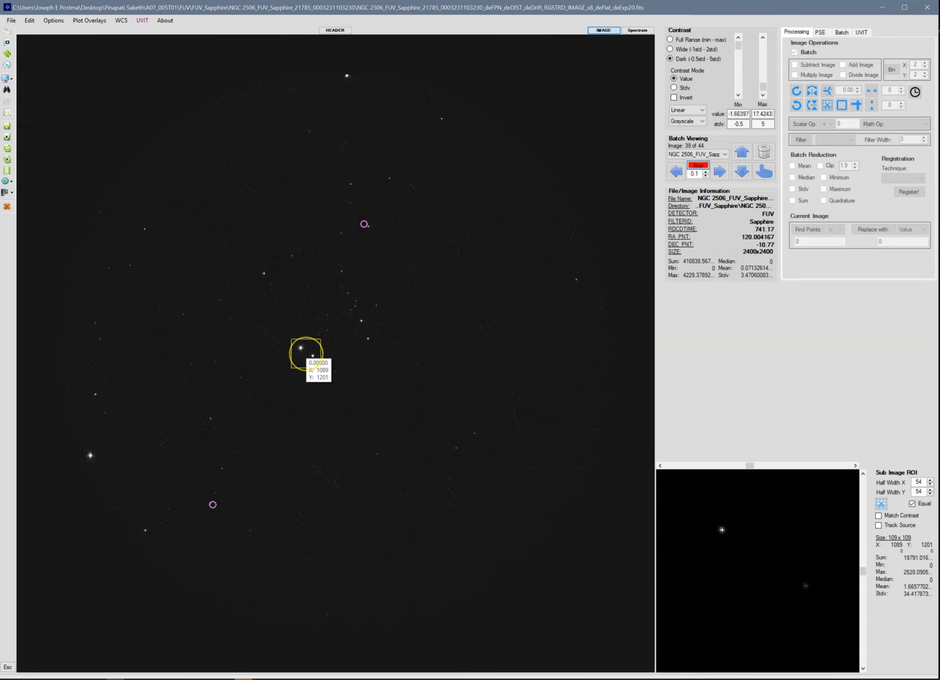
click(300, 350)
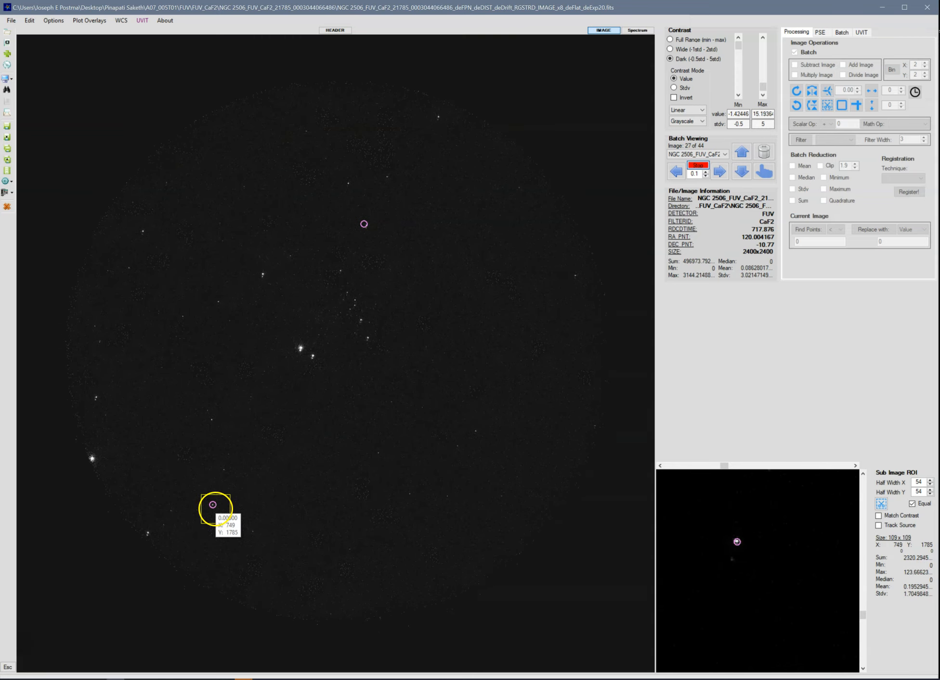
click(694, 165)
Step: Start another General Registration on the most recent lists in the A07_005T01 folder
click(150, 21)
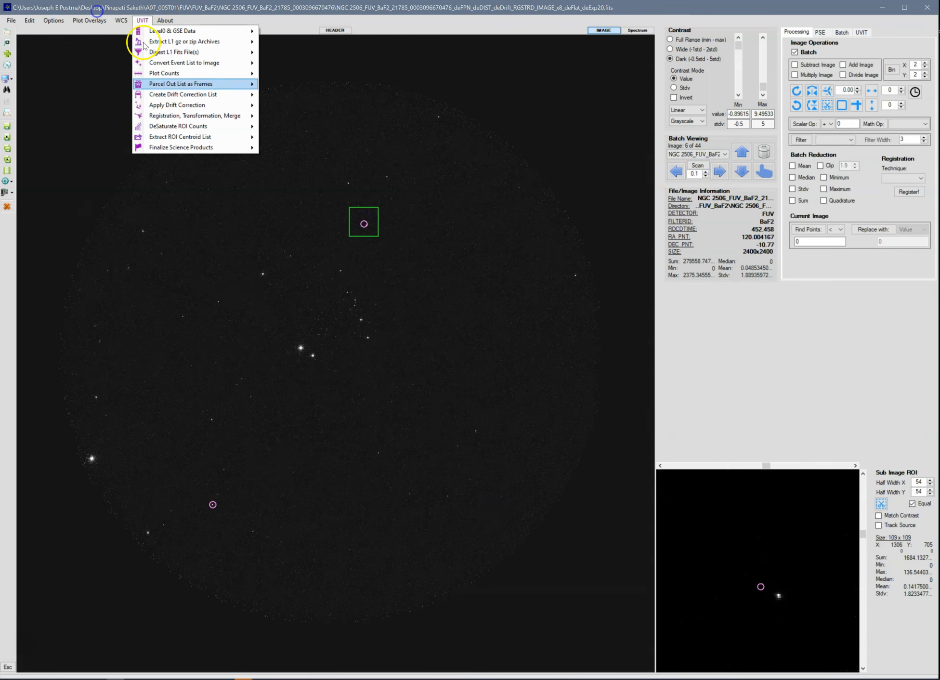
mouse_move(185, 117)
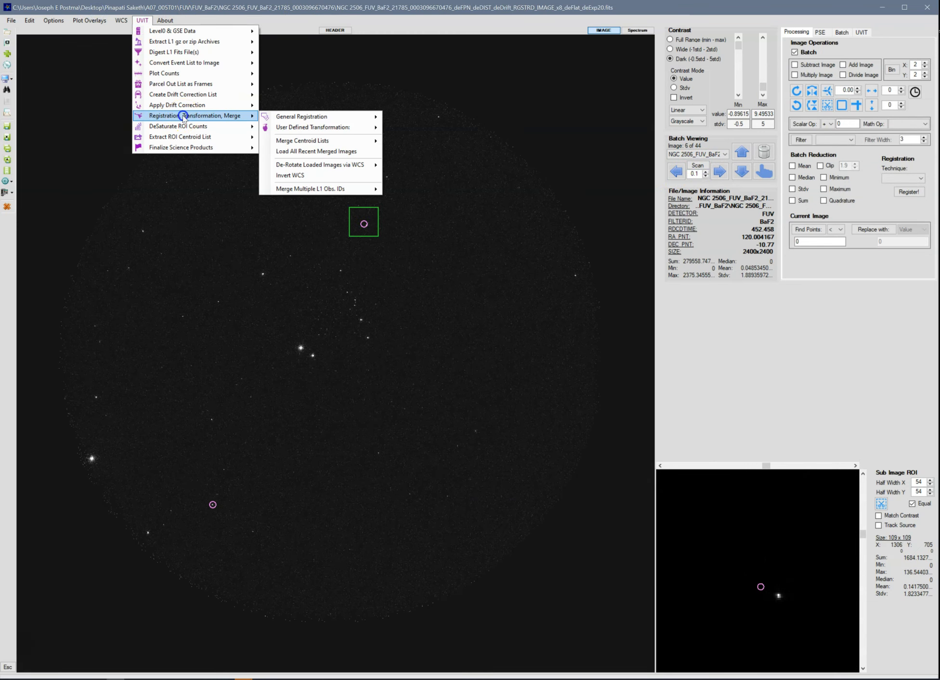
click(316, 121)
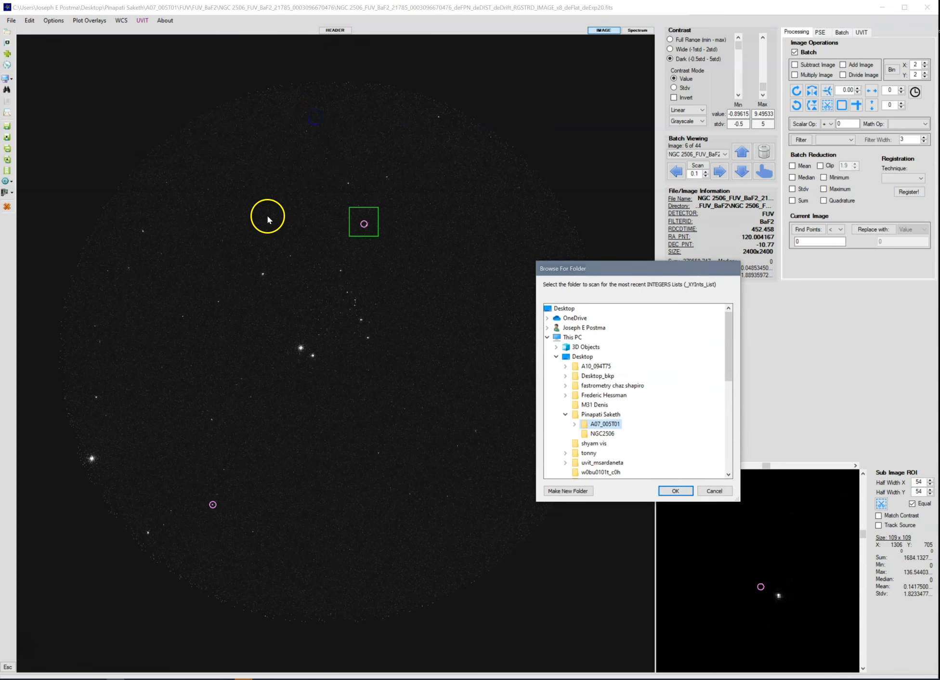
key(Return)
key(Return)
click(365, 225)
scroll(367, 226, down, 1)
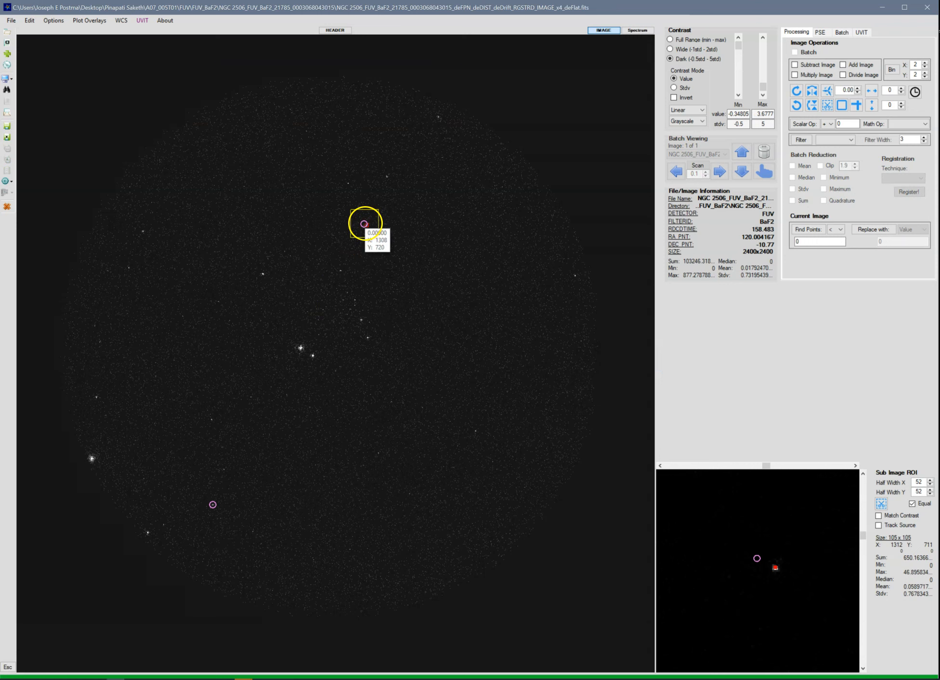
Step: Use the two marked coordinates for the registration and auto-run them through all images
click(264, 413)
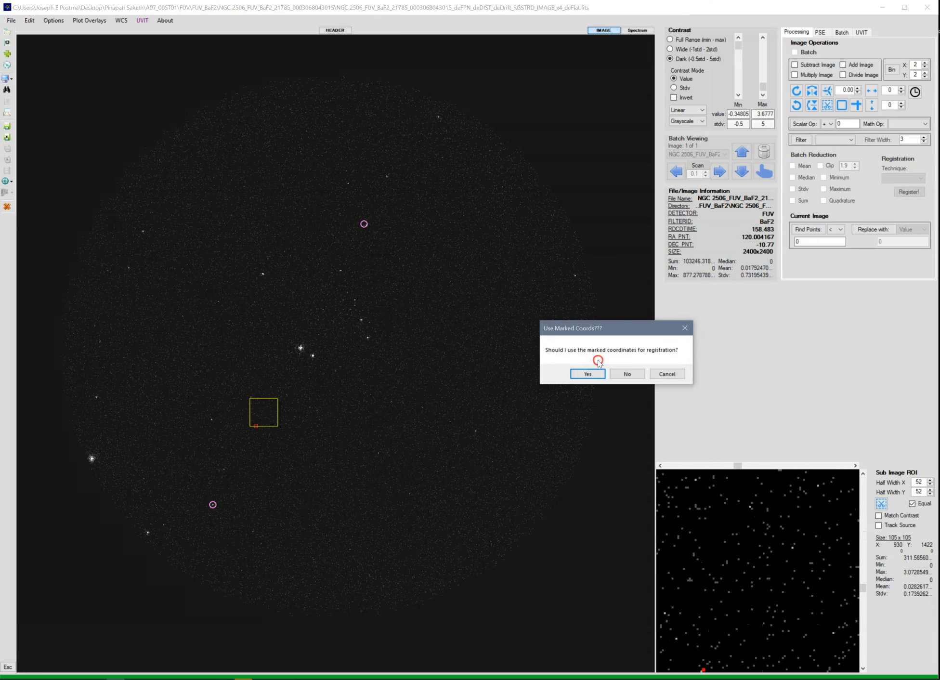
click(594, 374)
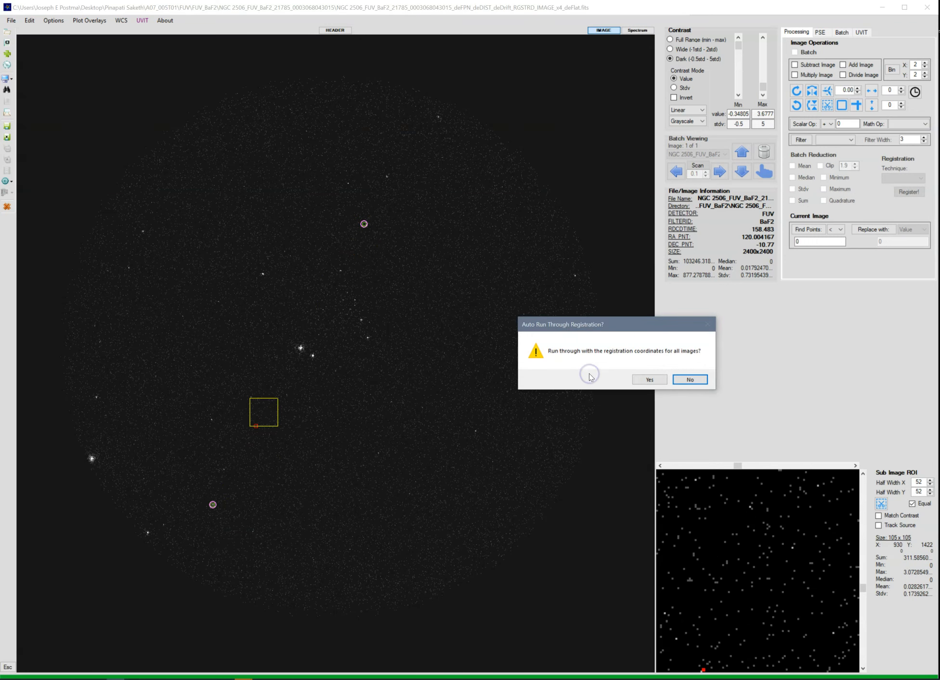
click(648, 381)
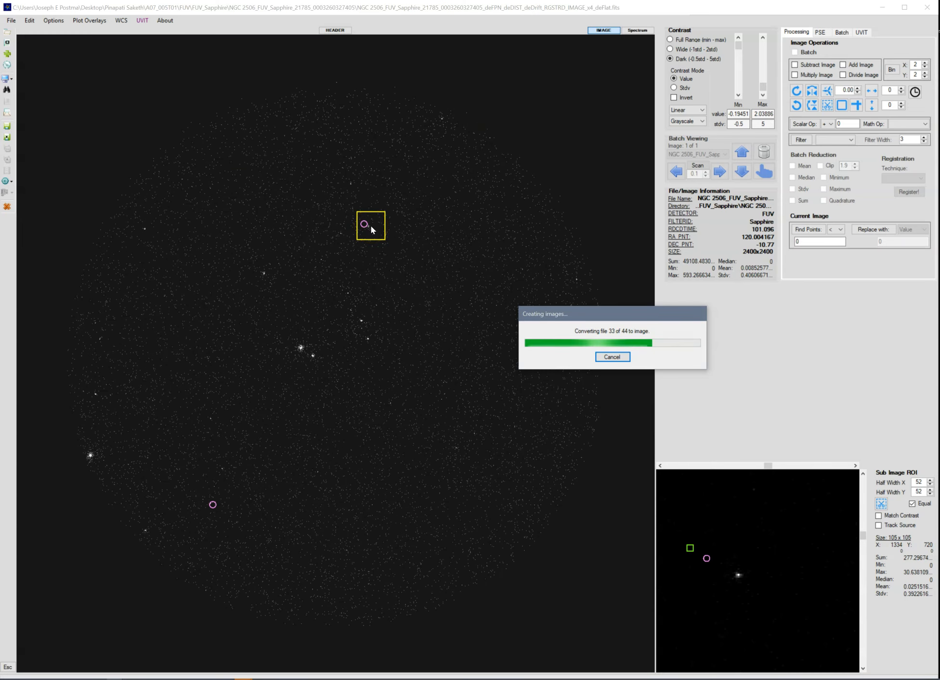
click(367, 228)
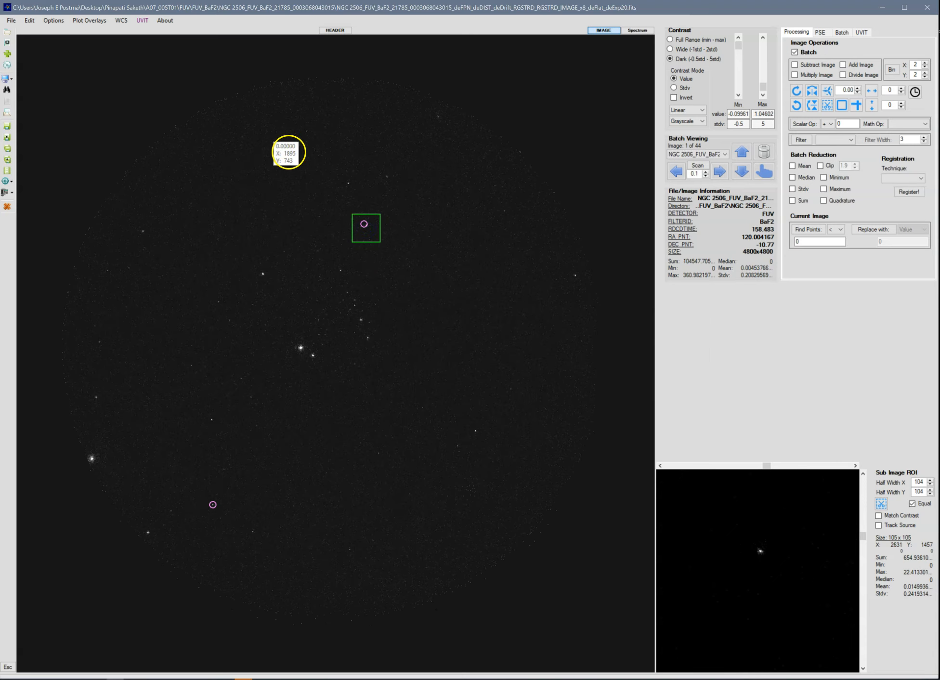
Step: Review the Machine Performance options for digesting L1 FITS files
click(143, 20)
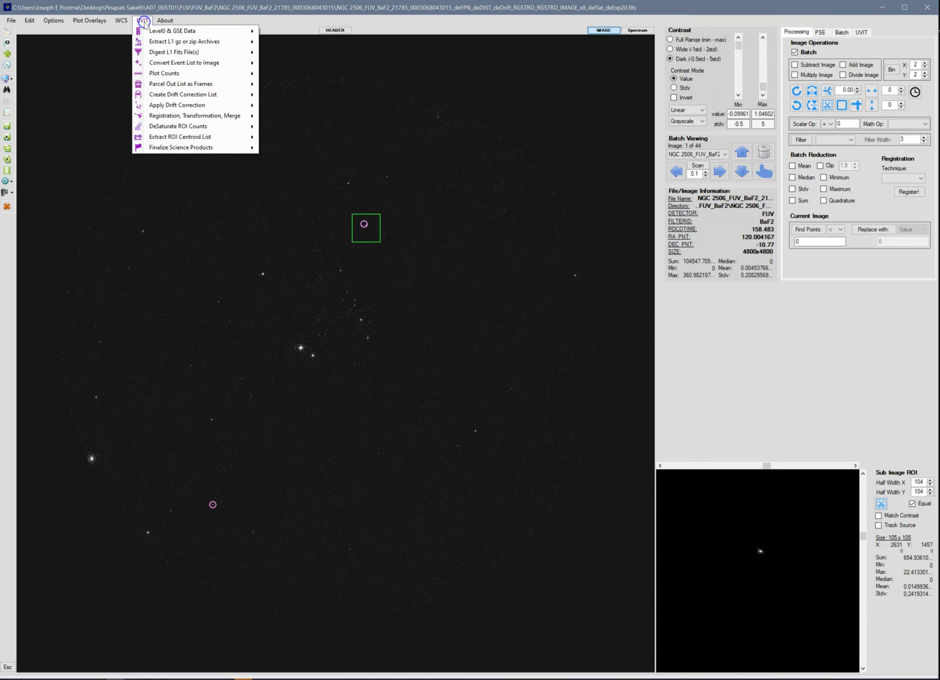
click(172, 52)
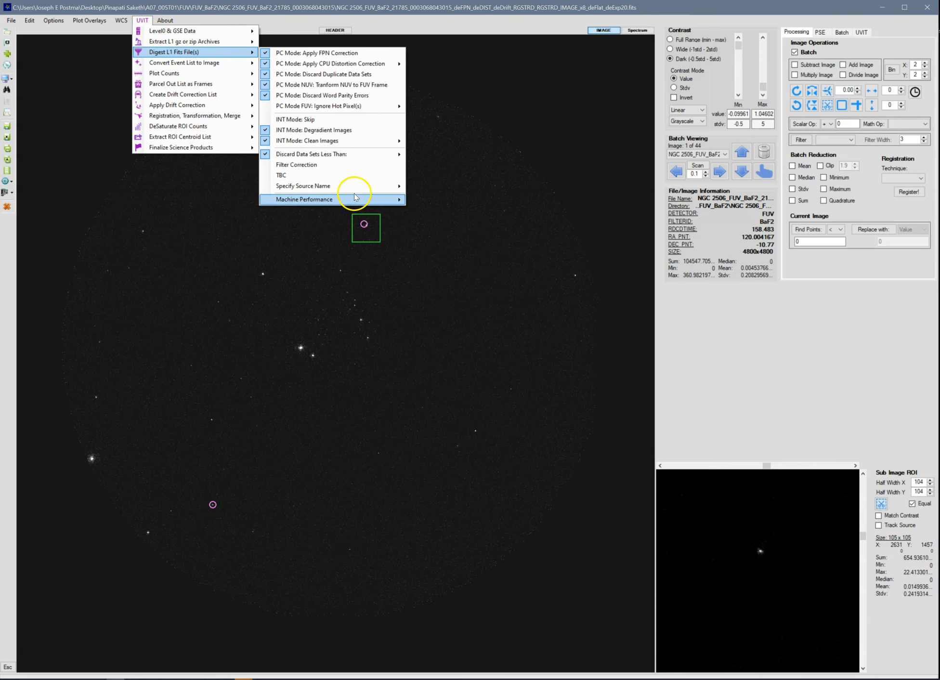
mouse_move(356, 203)
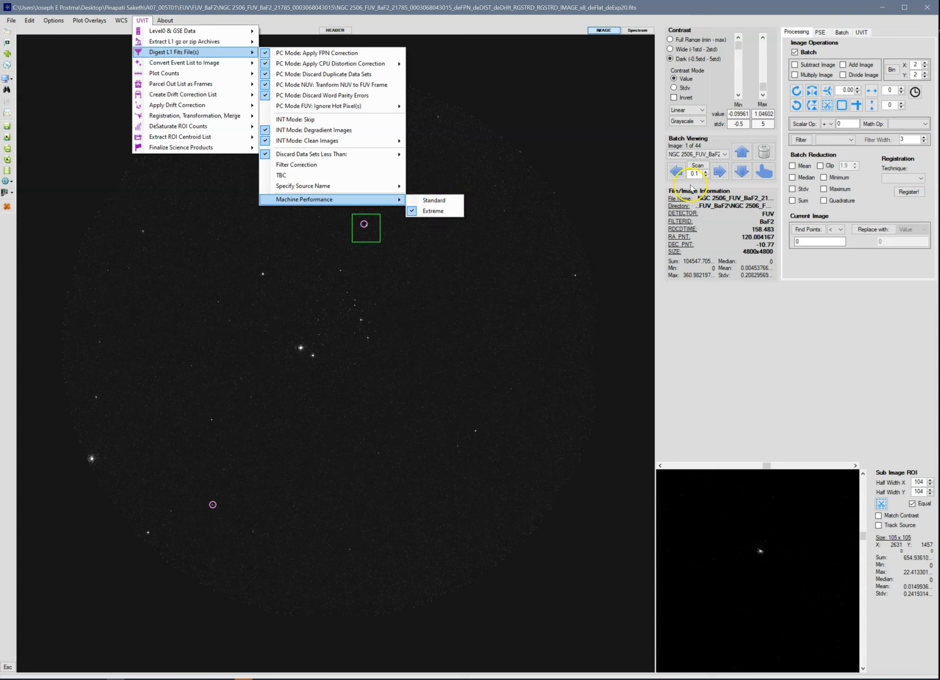
Step: Scan through the re-registered batch and magnify the star above-left of the central pair in image 27
click(698, 168)
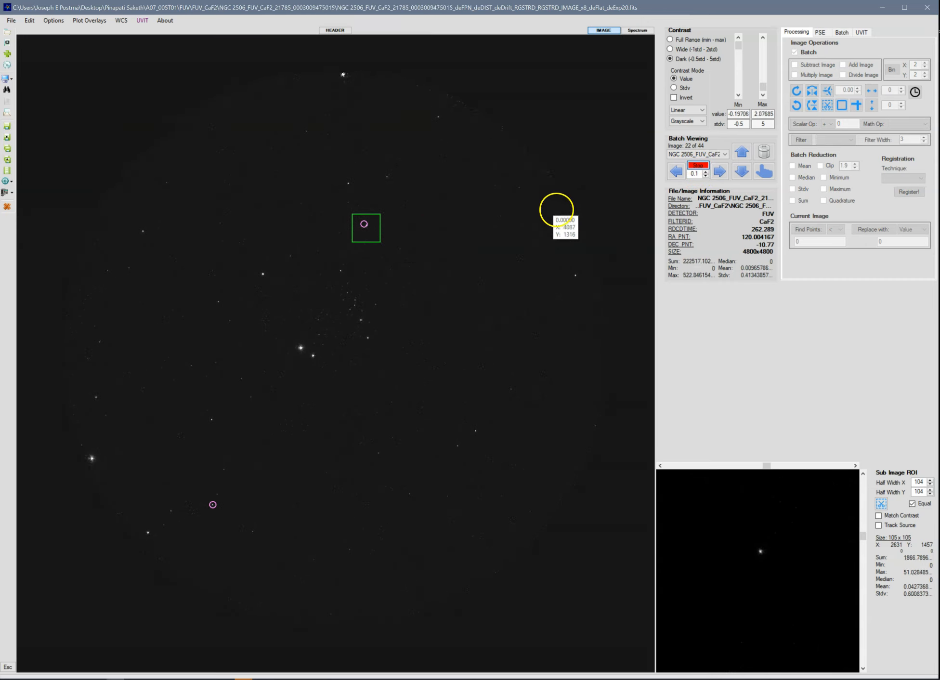
click(698, 165)
click(268, 280)
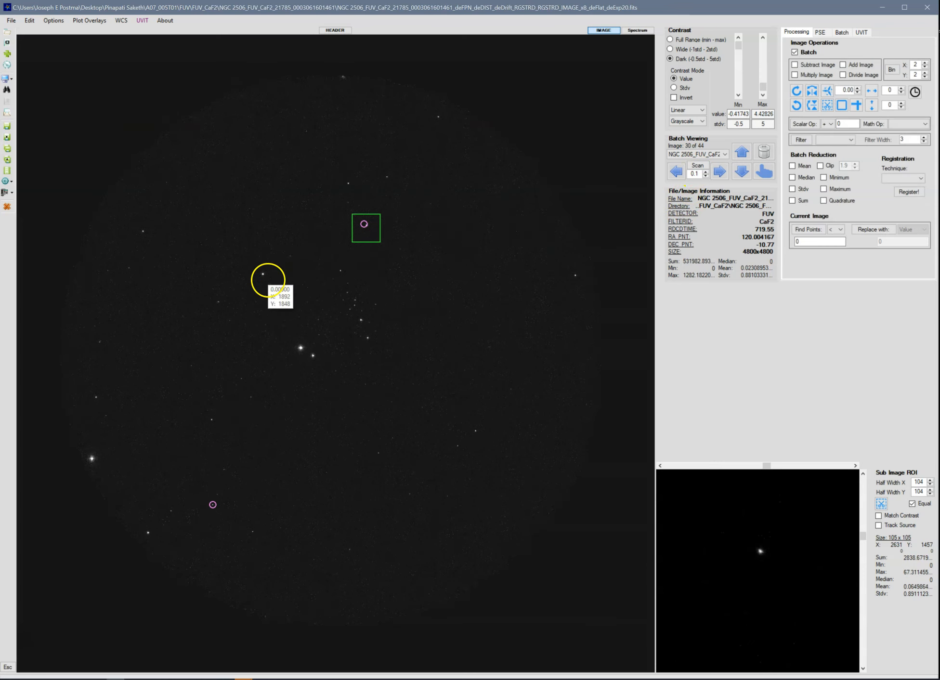
scroll(790, 541, up, 11)
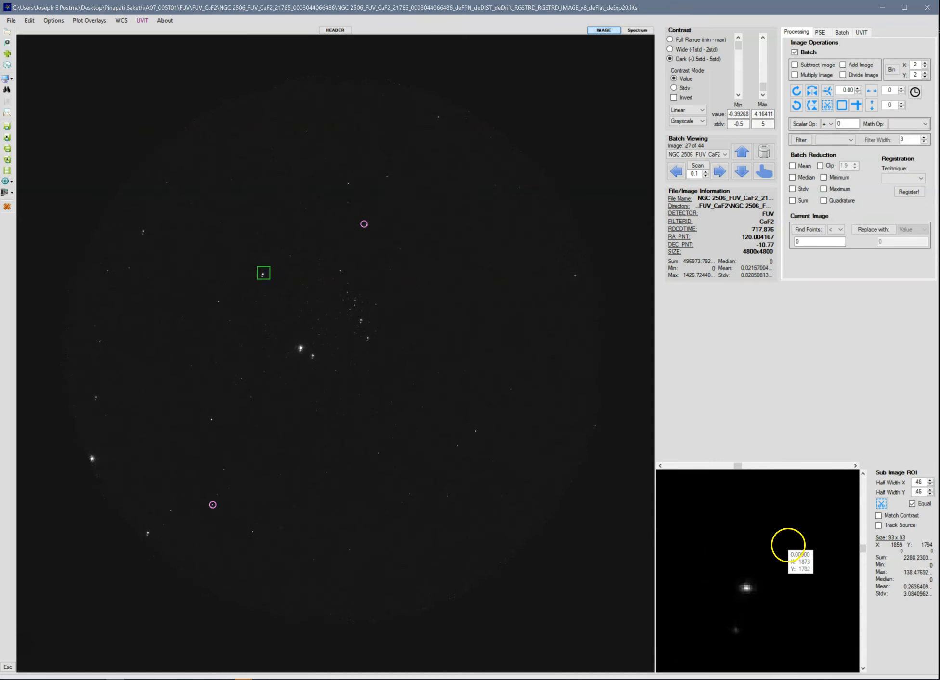
drag(777, 577, 792, 534)
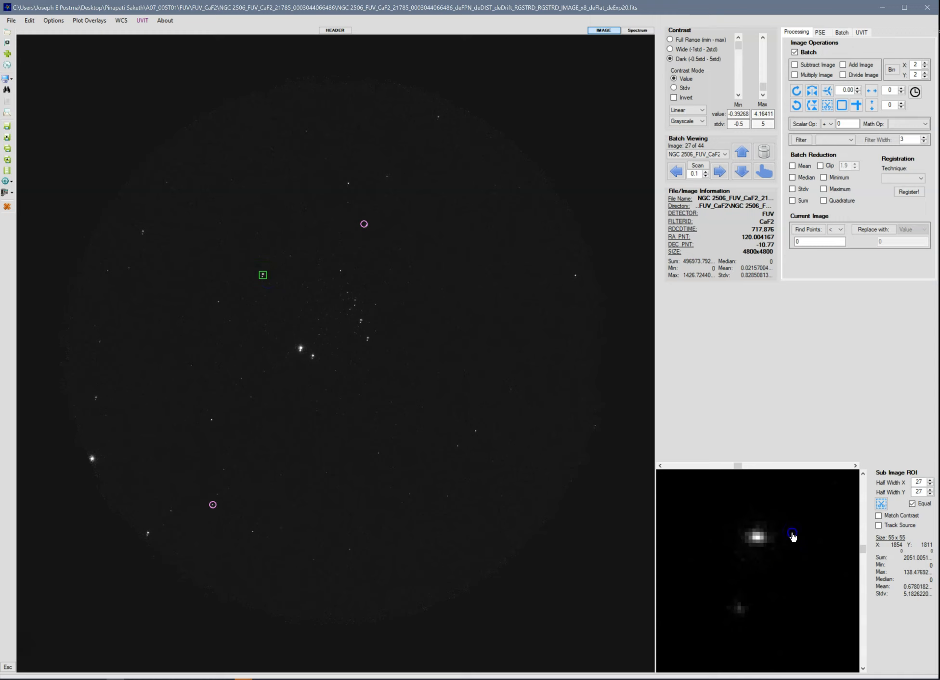
Step: Compare the shapes of the two bright central stars of image 27 in the sub-image, centring the brighter one
click(300, 348)
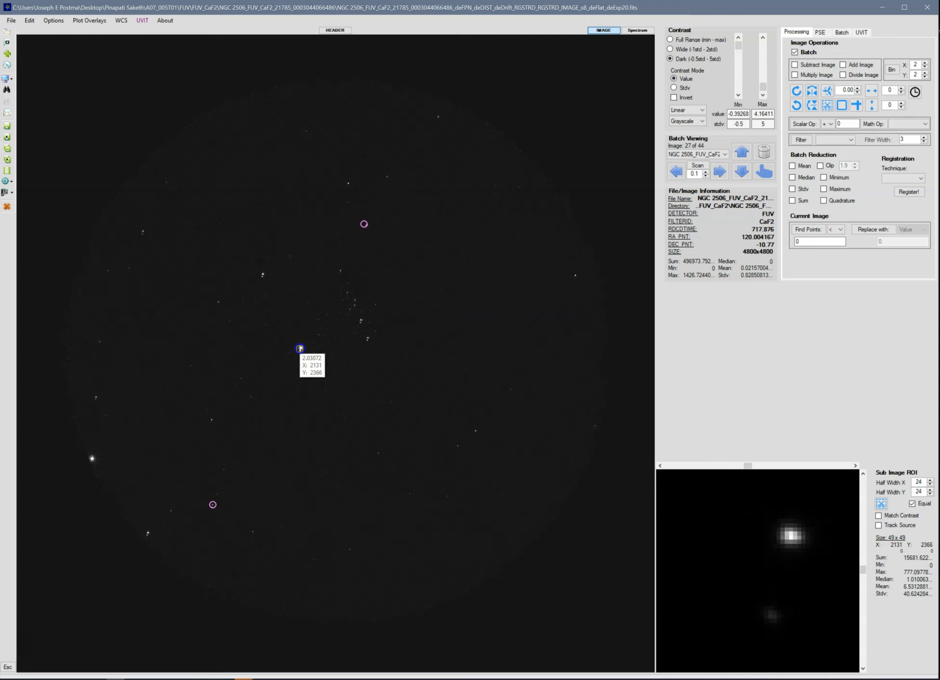
click(314, 357)
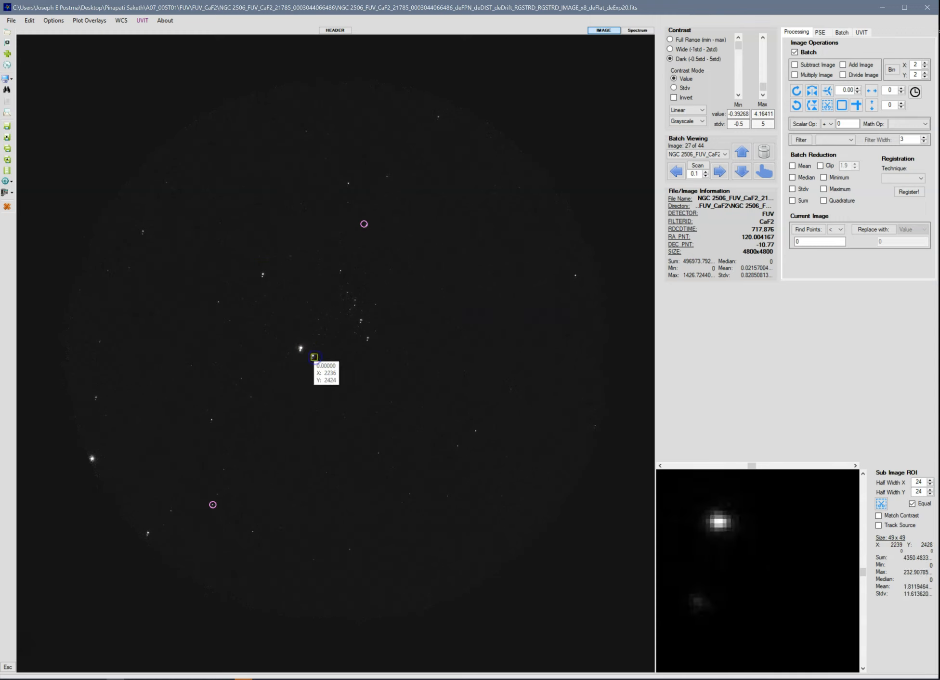
click(300, 349)
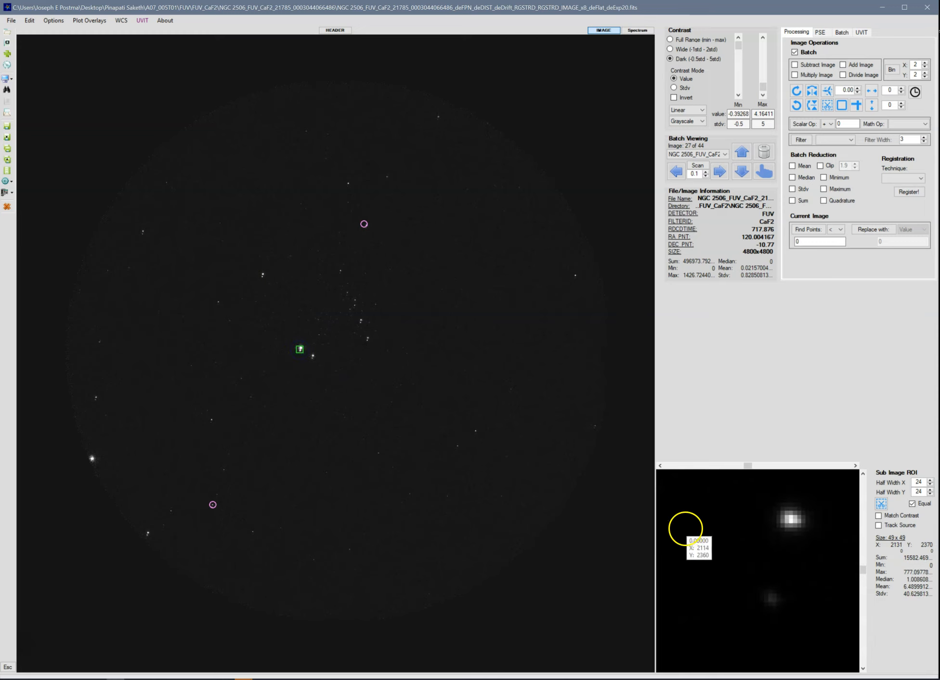
click(803, 530)
click(785, 520)
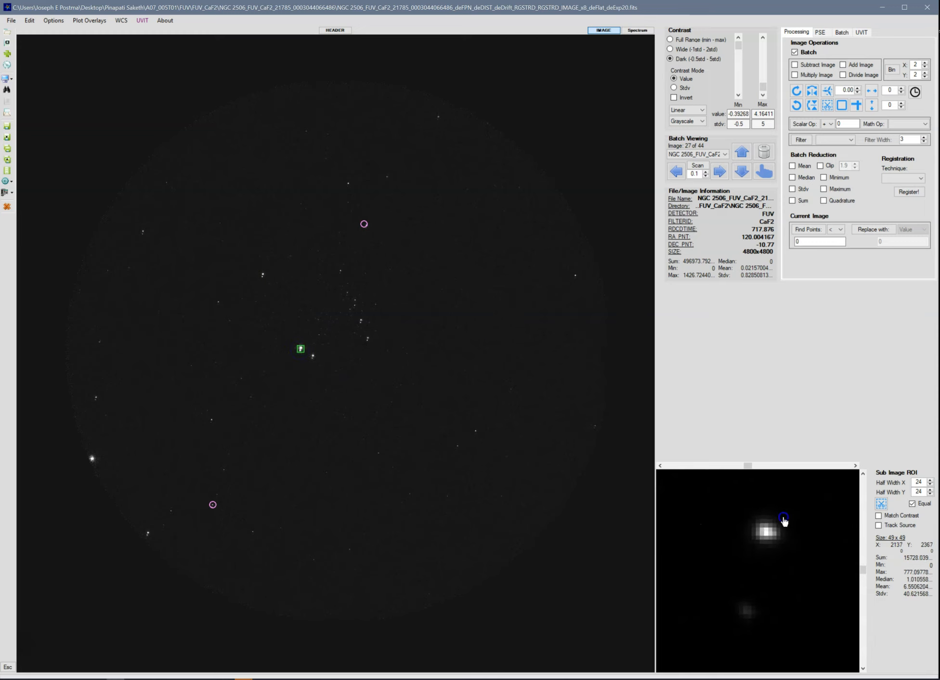
click(783, 518)
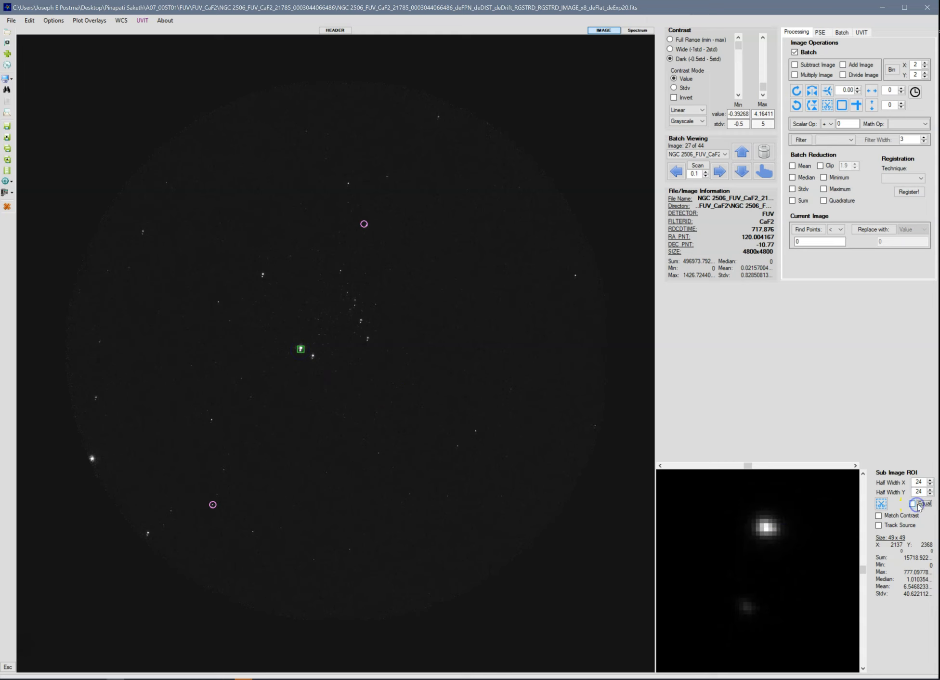
Step: Inspect the brighter central star with and without Match Contrast, using a sub-image half width of 22
click(902, 516)
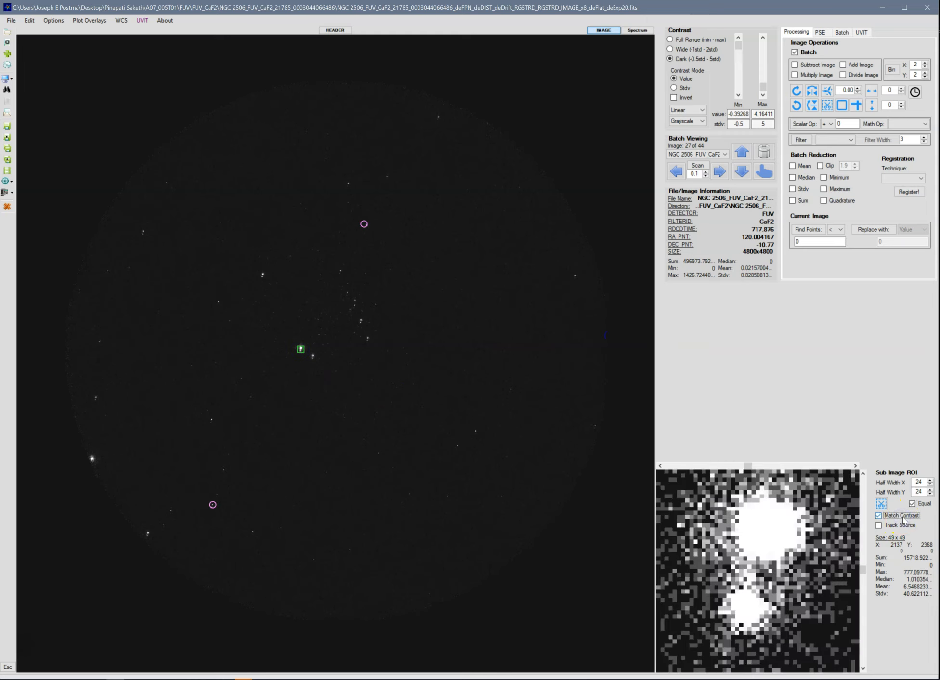
drag(812, 544, 804, 560)
scroll(803, 558, up, 2)
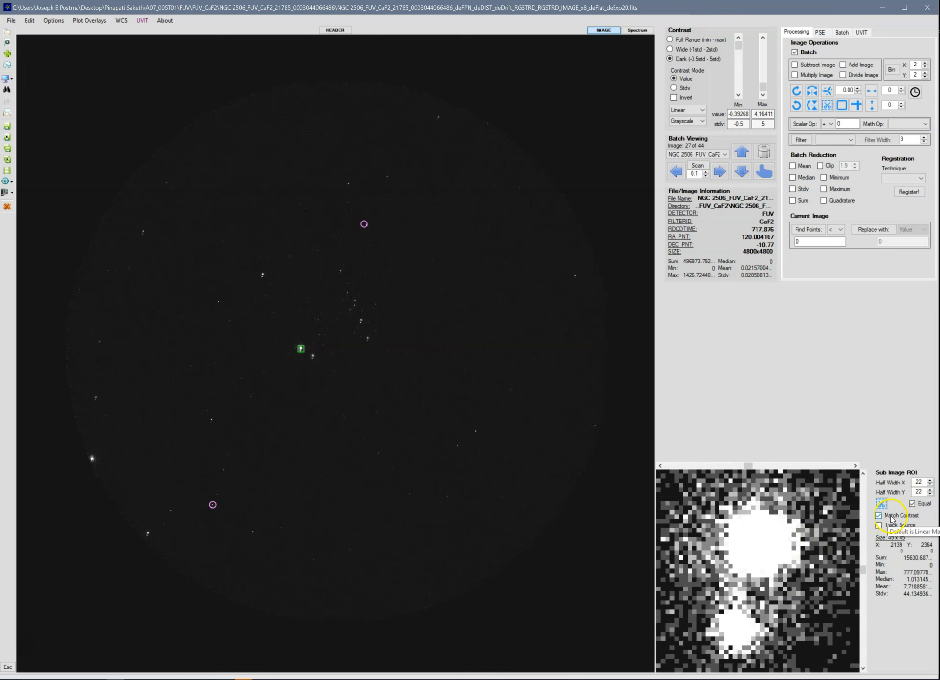
click(879, 516)
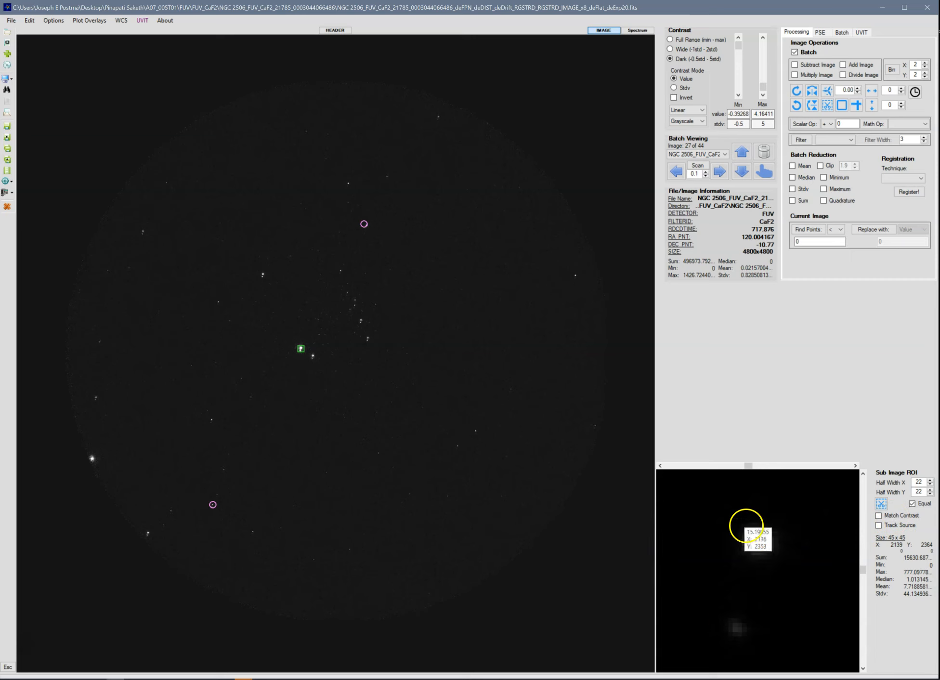
click(893, 518)
click(896, 514)
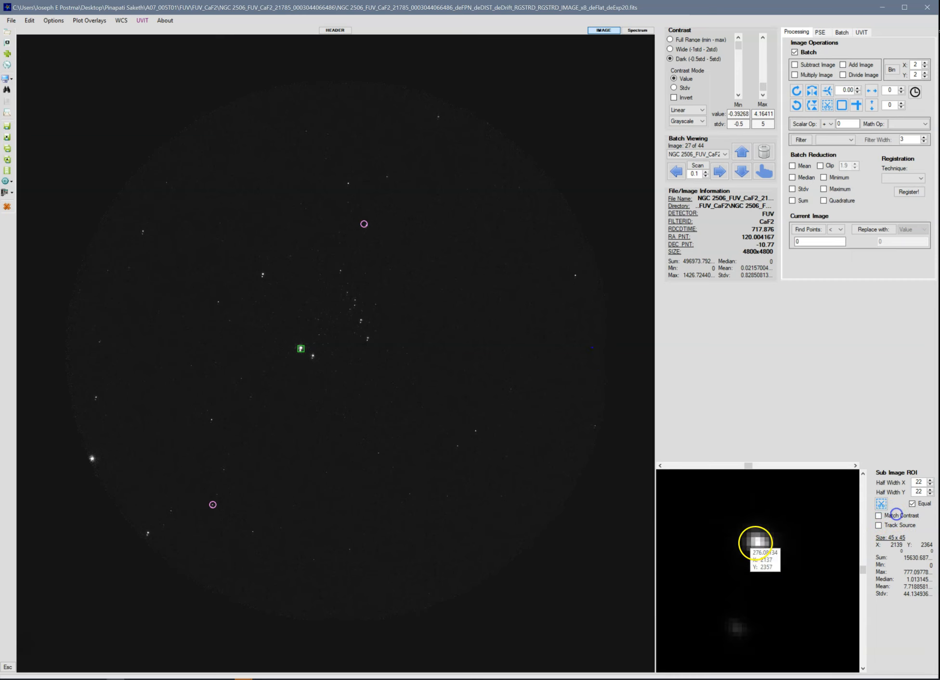
click(748, 572)
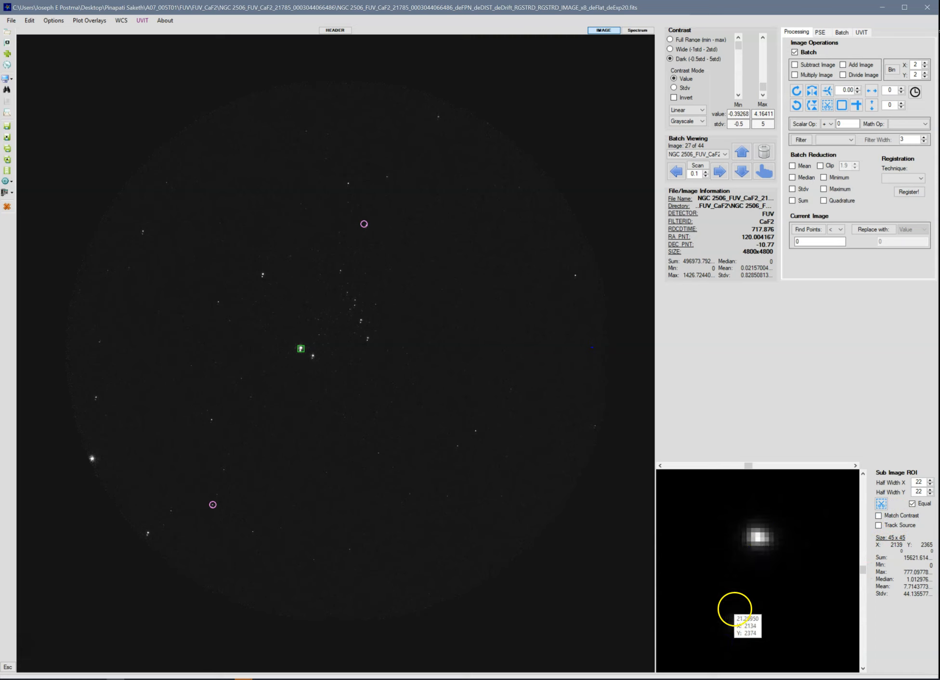
Step: Narrow the sub-image half width to 20 and compare the brighter central star with Match Contrast on and off
scroll(775, 556, up, 2)
click(892, 518)
click(891, 518)
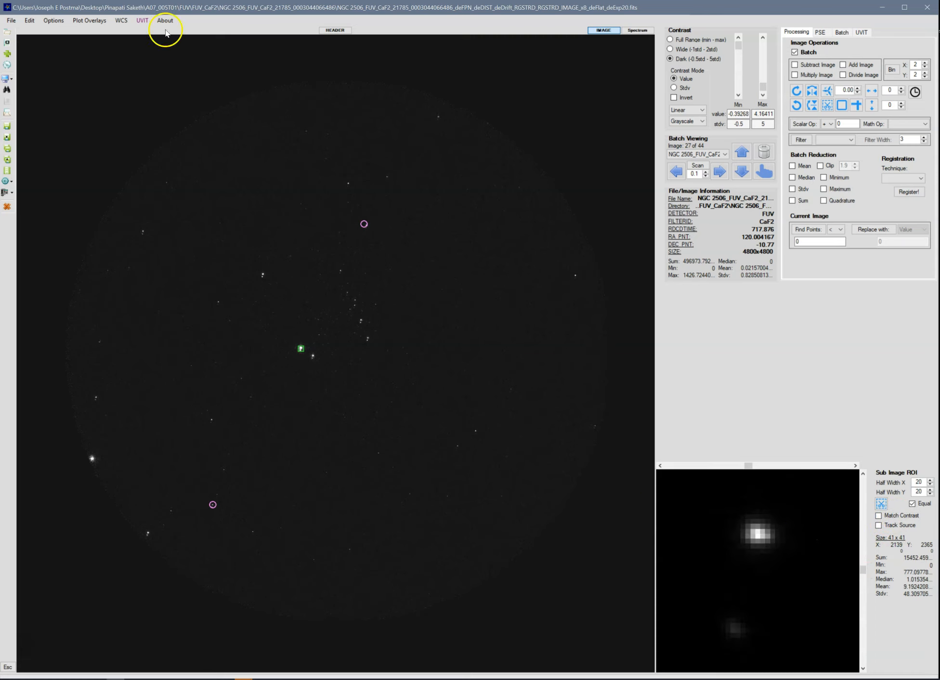
Step: For point source ROI optimization of PC-mode drift correction lists, disable Auto Optimize and Auto Detect Sources and set the stack time to 10 s
click(142, 20)
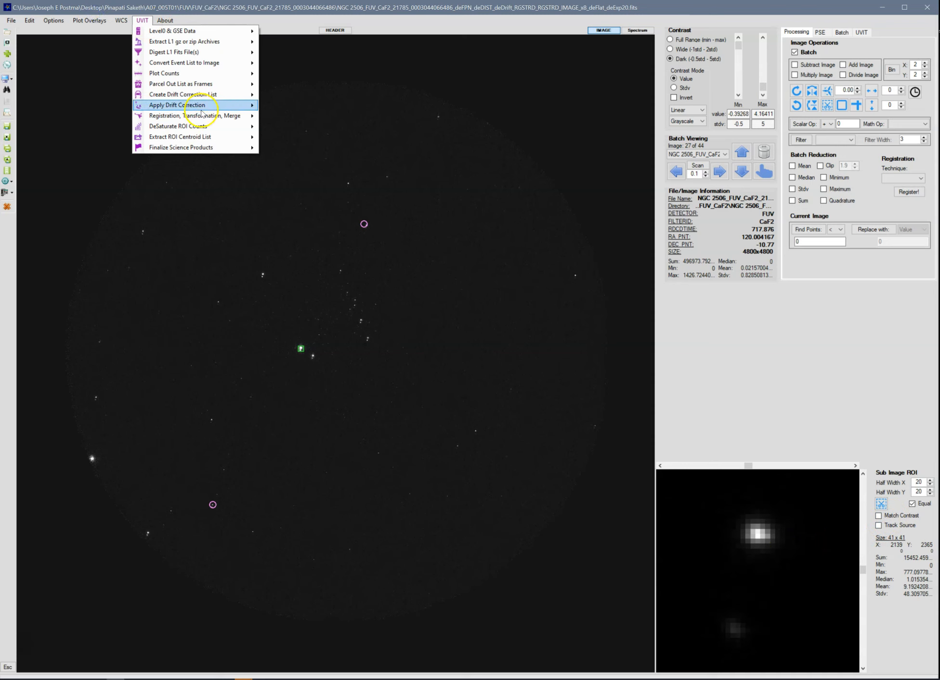
mouse_move(201, 94)
mouse_move(318, 96)
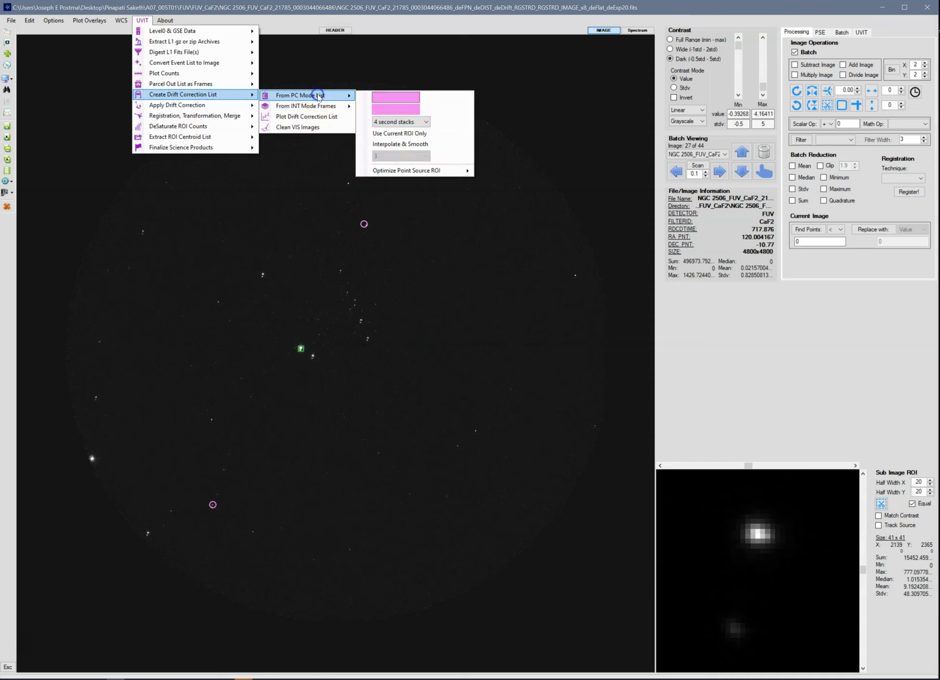
click(439, 171)
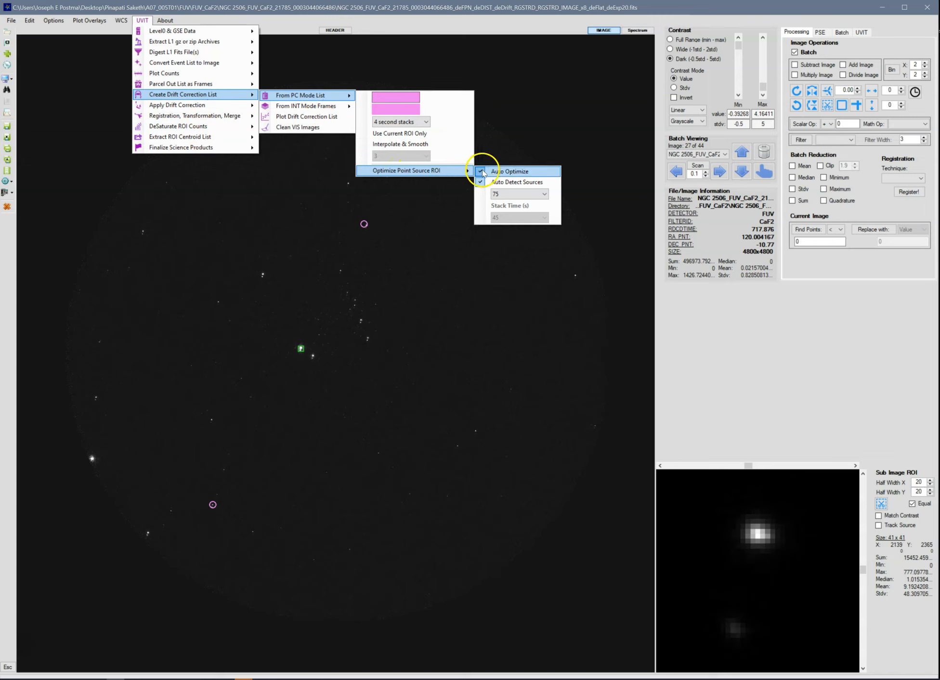
click(512, 183)
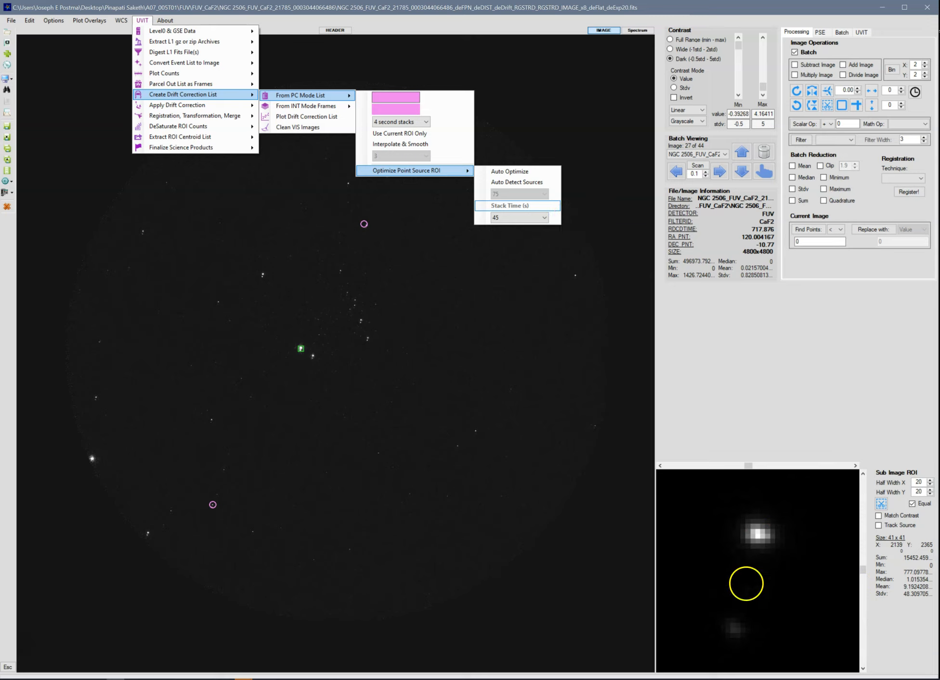
click(514, 219)
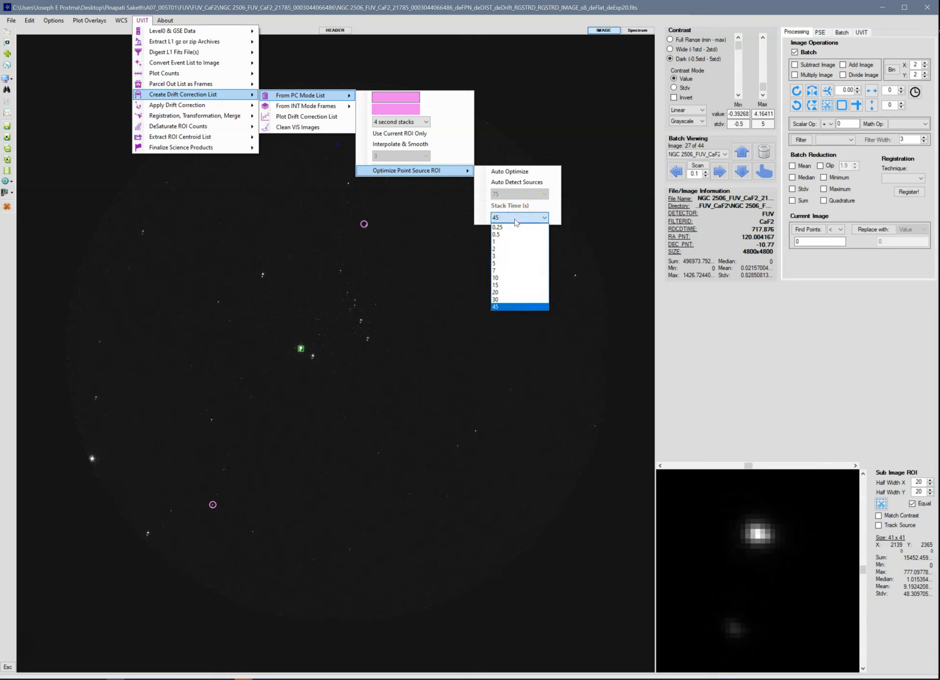
click(501, 277)
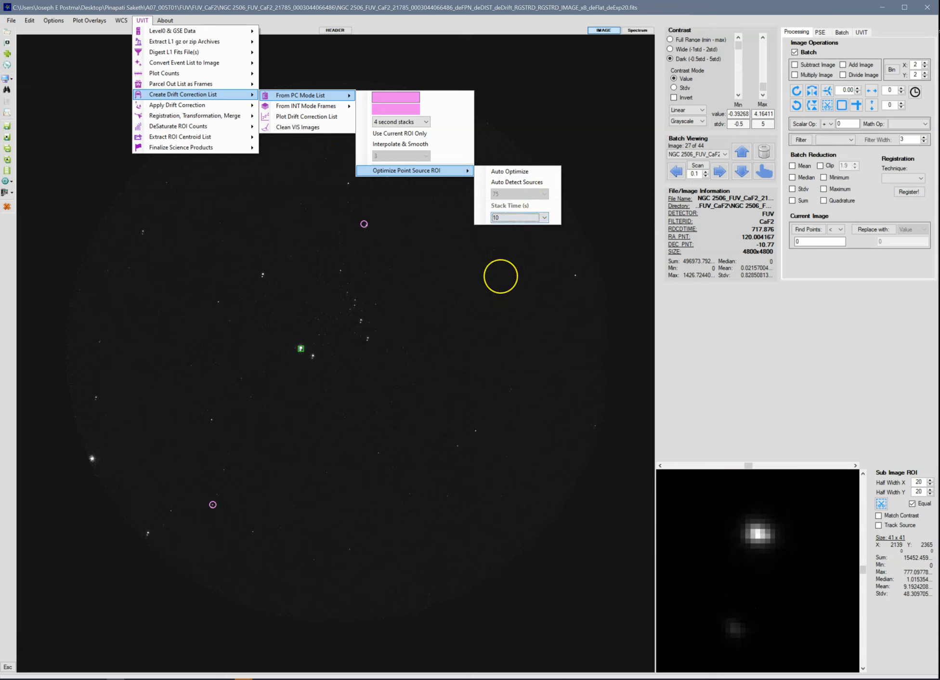